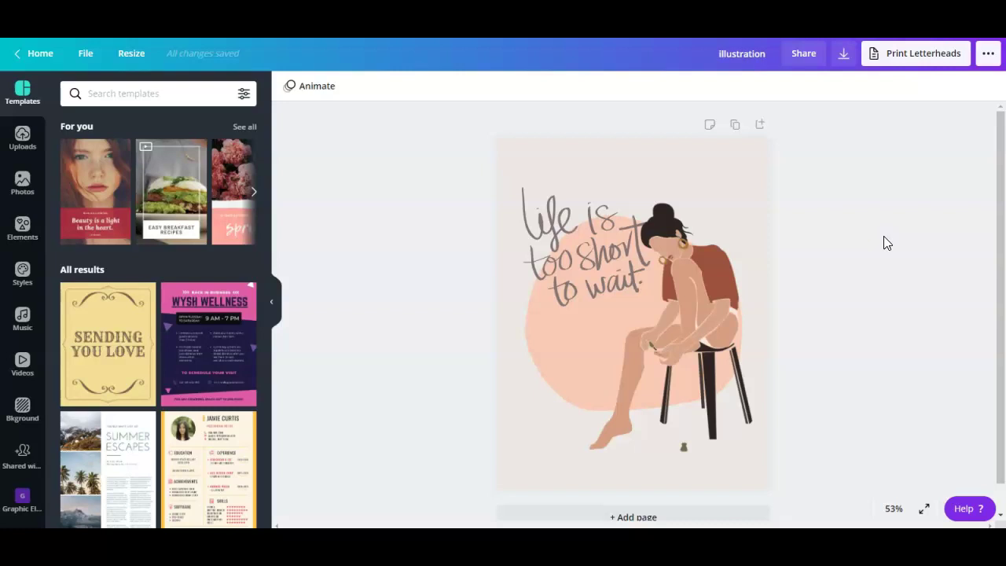
click(622, 305)
click(539, 346)
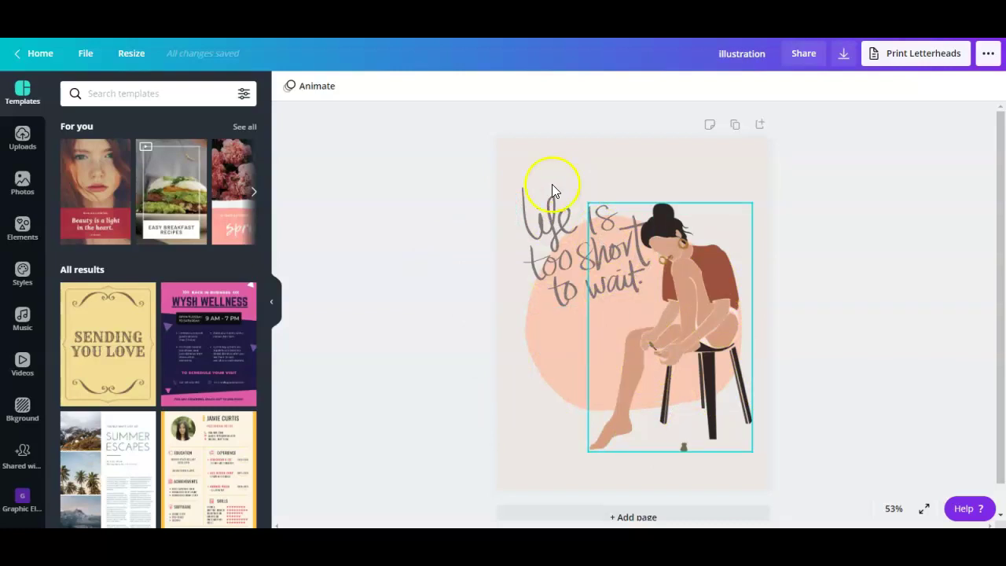
click(562, 346)
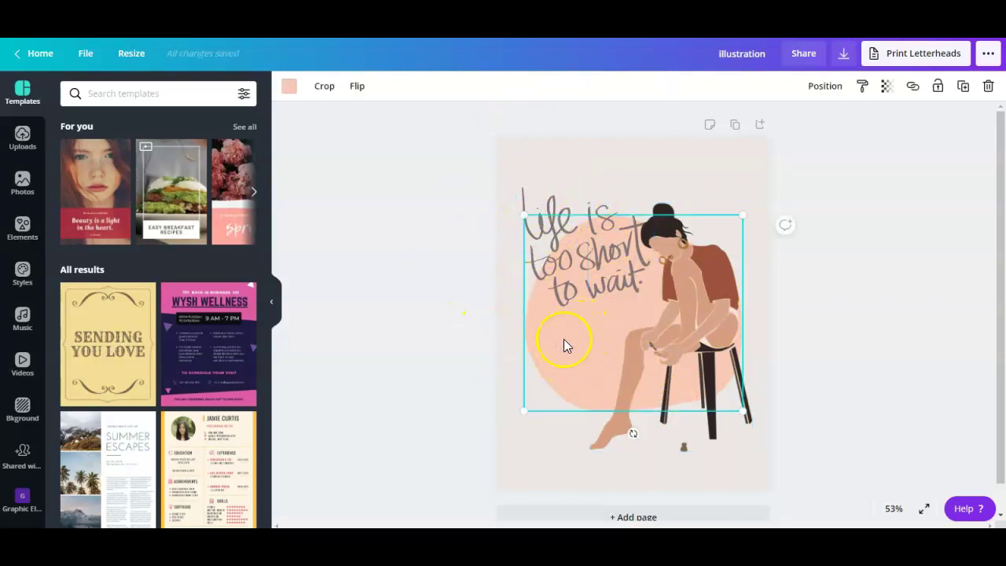
click(566, 202)
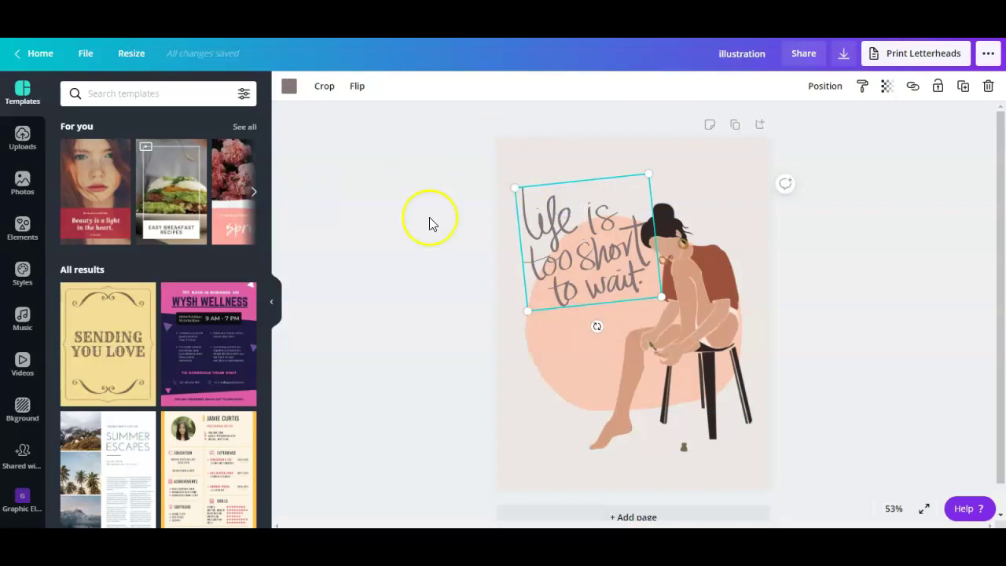
Step: Search Elements for 'quotes', browse the results, then clear the search
click(22, 227)
click(118, 92)
text(qu)
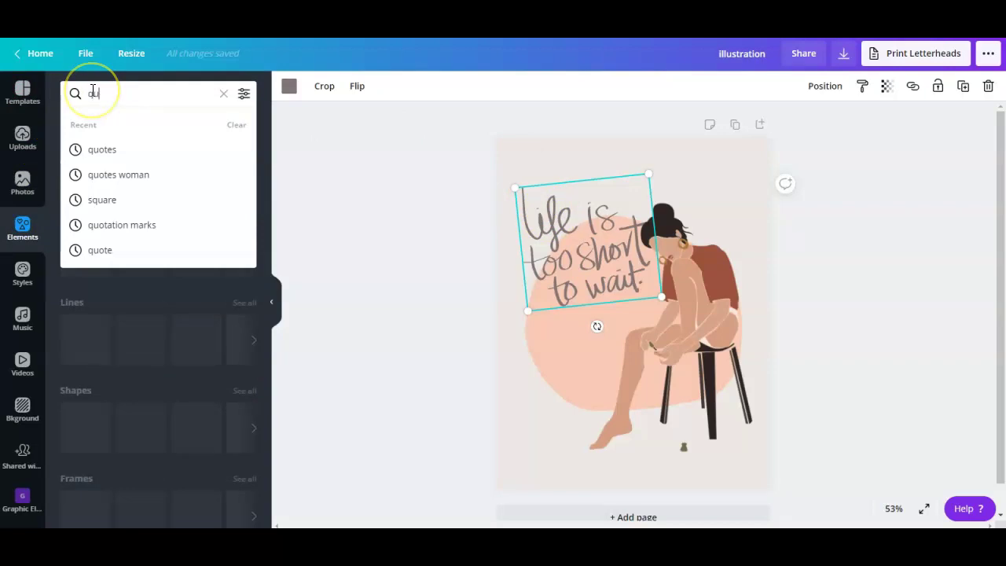
text(otes)
key(Return)
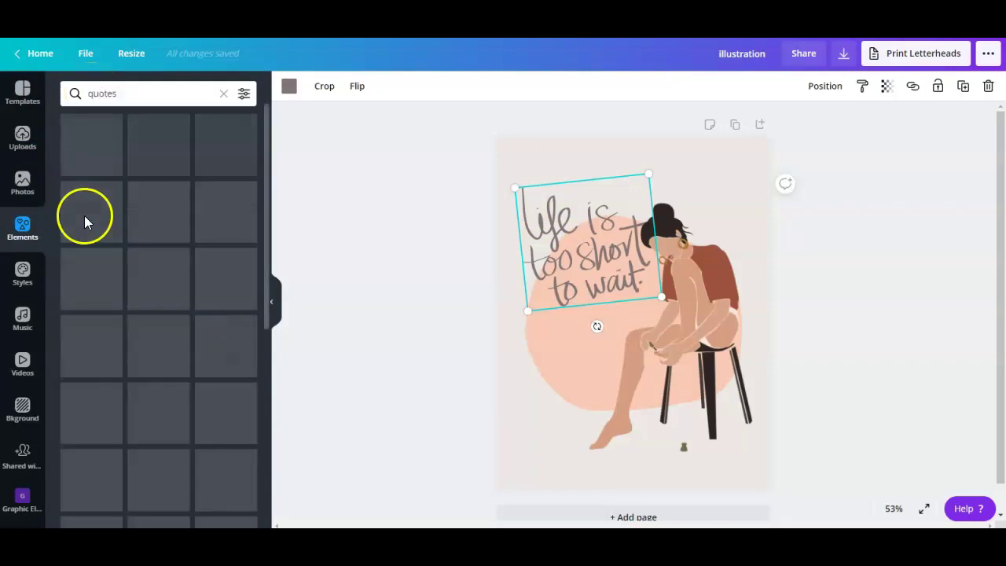
scroll(196, 262, down, 6)
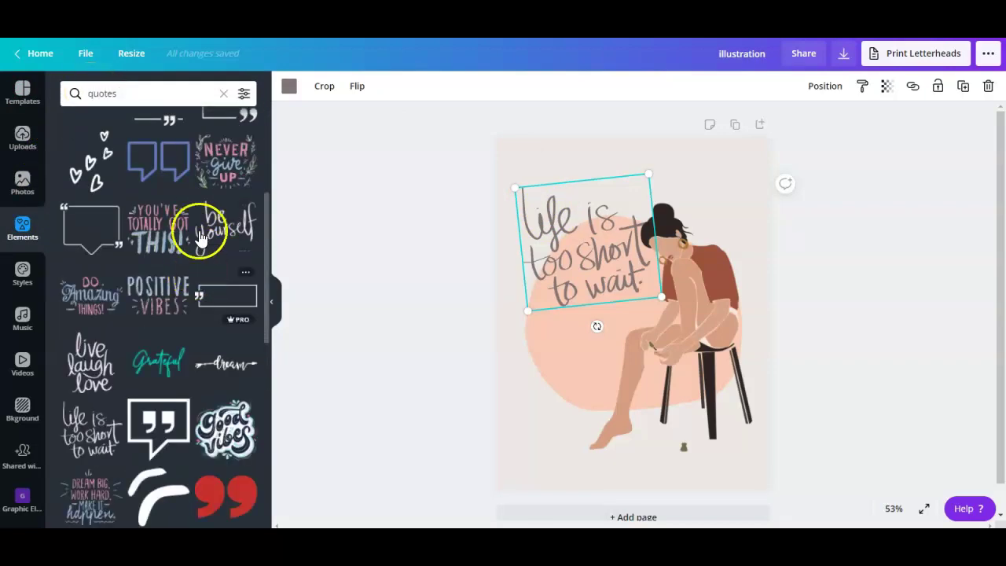
scroll(165, 338, down, 8)
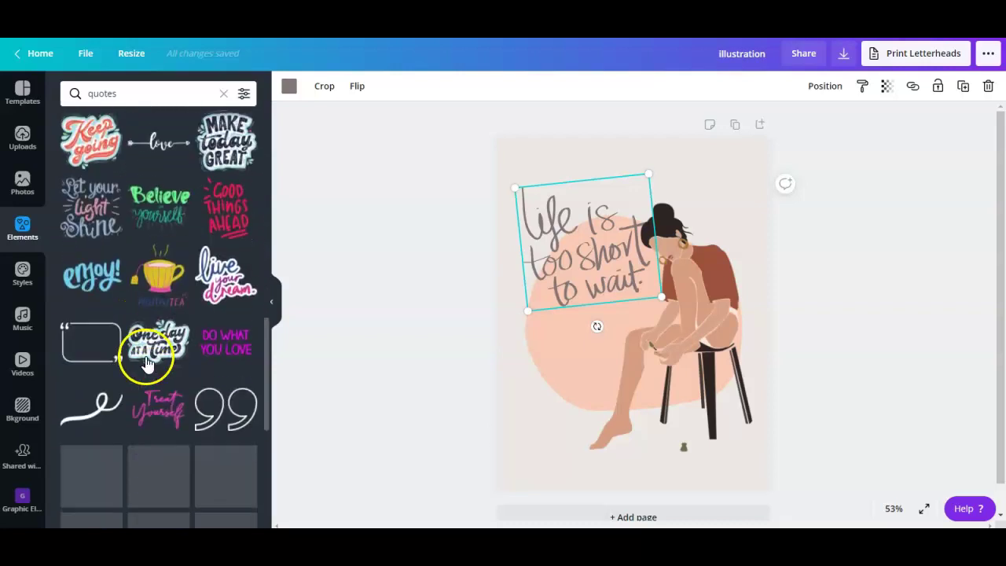
scroll(160, 370, up, 1)
scroll(160, 376, up, 15)
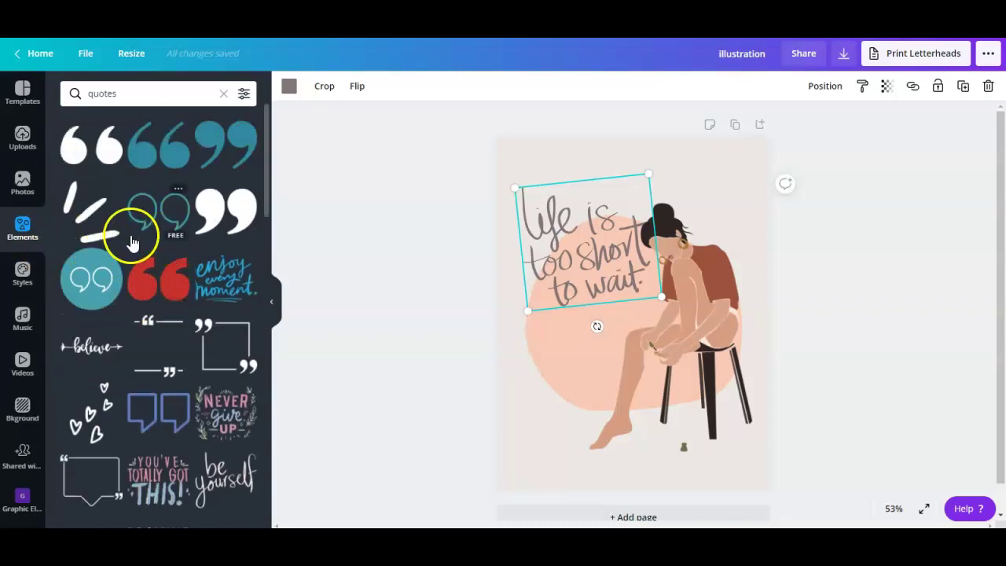
click(24, 245)
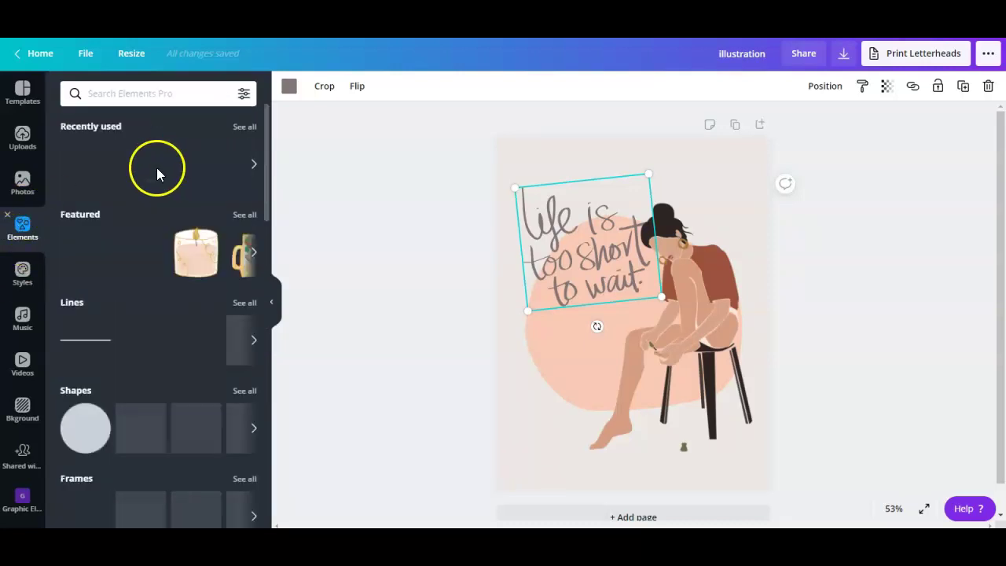
Step: Show all Recently used elements, including the 'life is too short to wait' sticker, and deselect the lettering
click(244, 128)
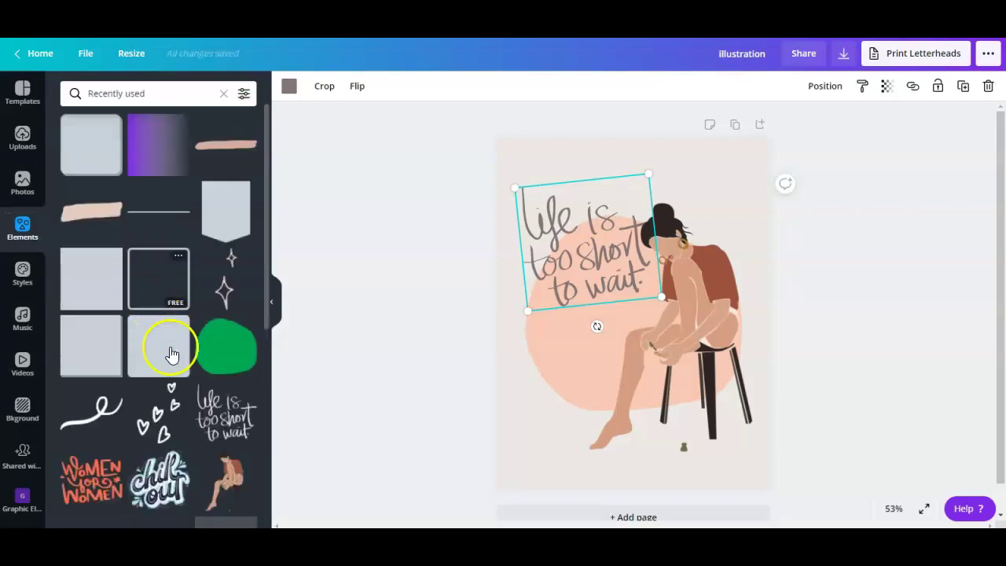
scroll(189, 440, down, 1)
scroll(188, 440, down, 3)
scroll(228, 270, down, 3)
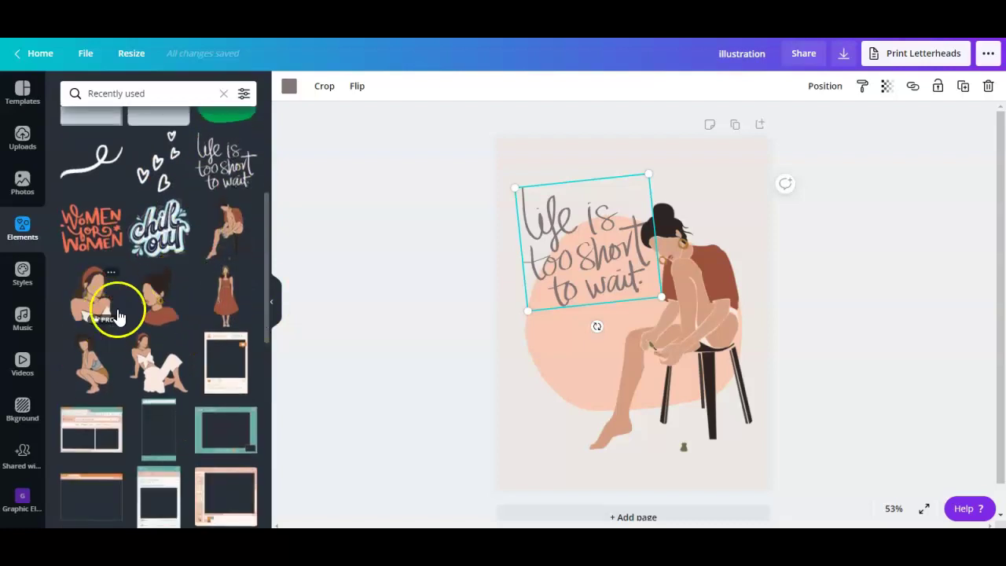
scroll(183, 319, up, 5)
scroll(865, 369, down, 1)
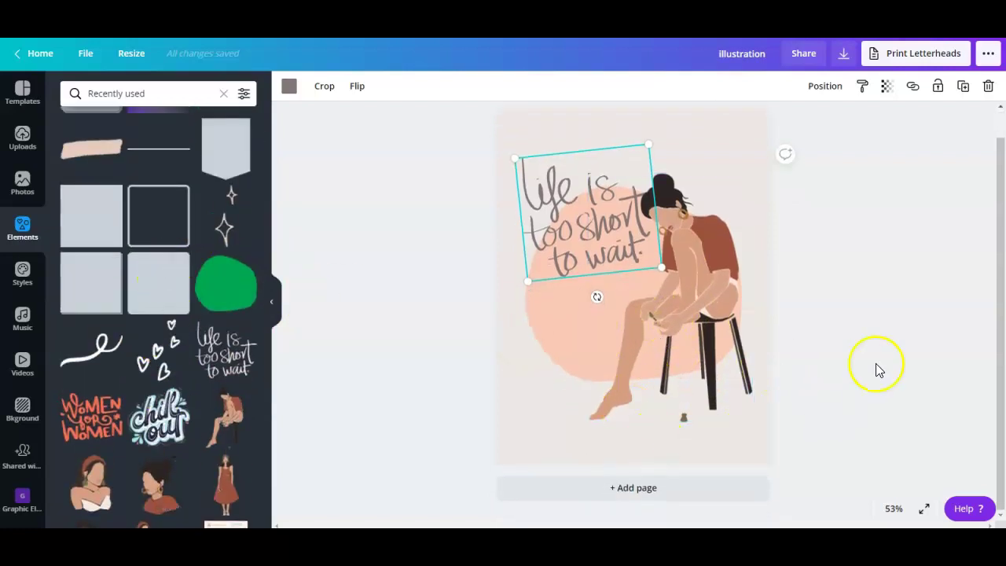
click(813, 253)
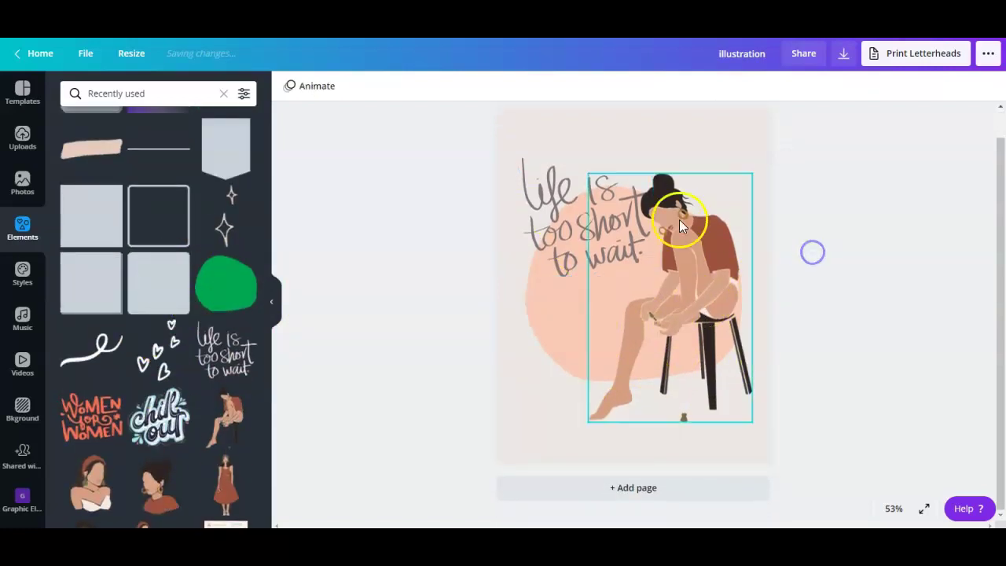
scroll(786, 279, up, 1)
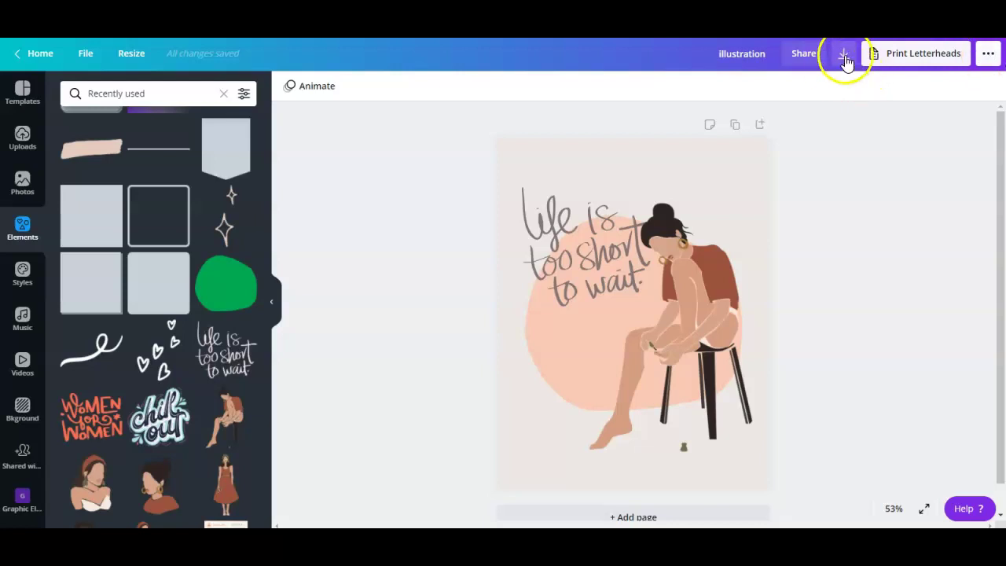
Step: Share the design to Smartmockups from the full sharing destinations list and save it there
click(988, 57)
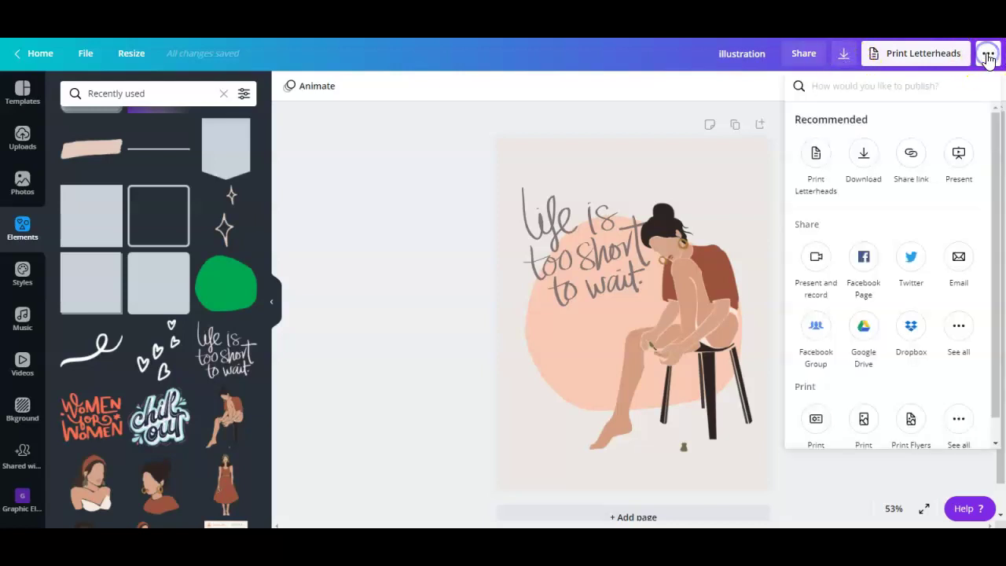
scroll(919, 342, down, 3)
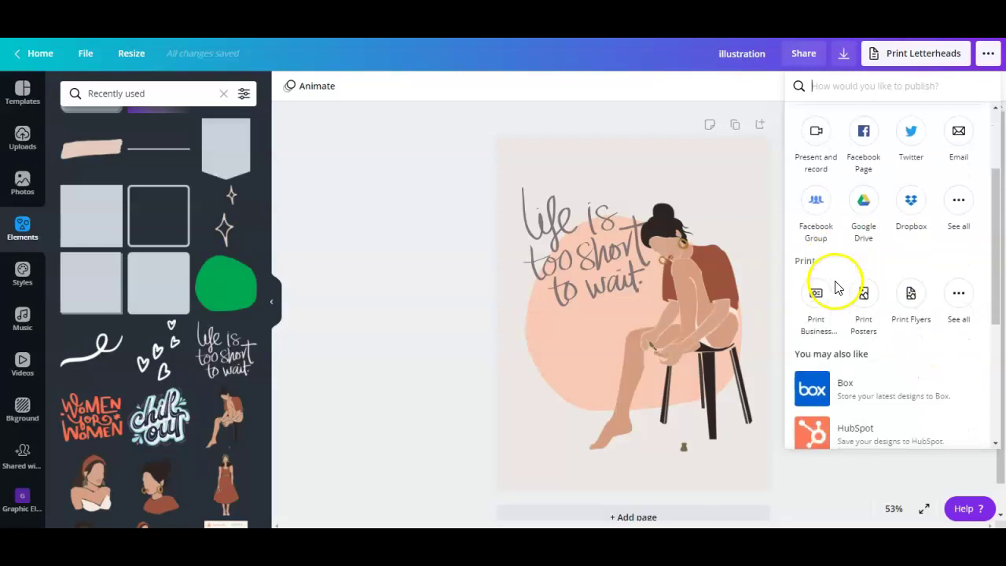
scroll(957, 231, up, 3)
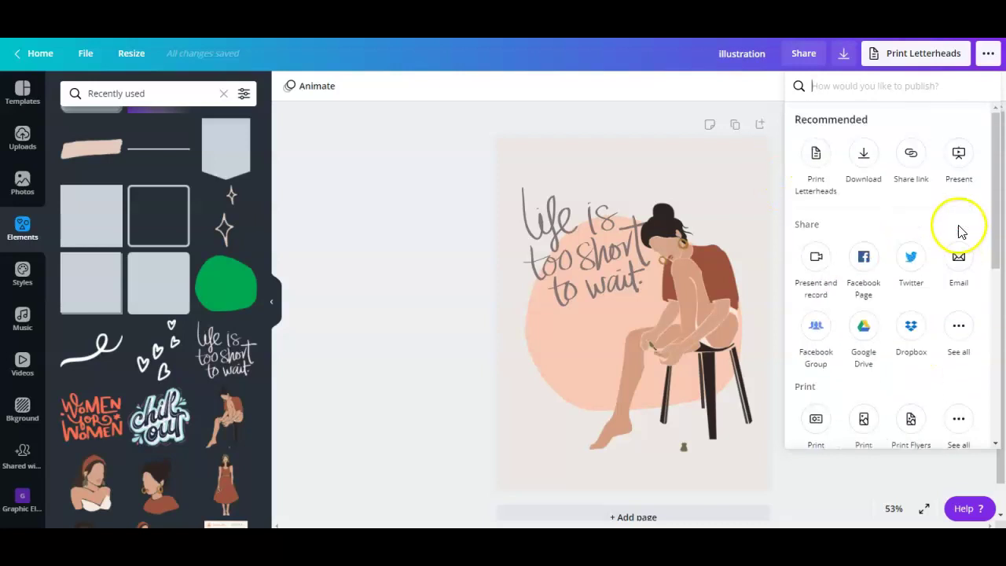
click(963, 330)
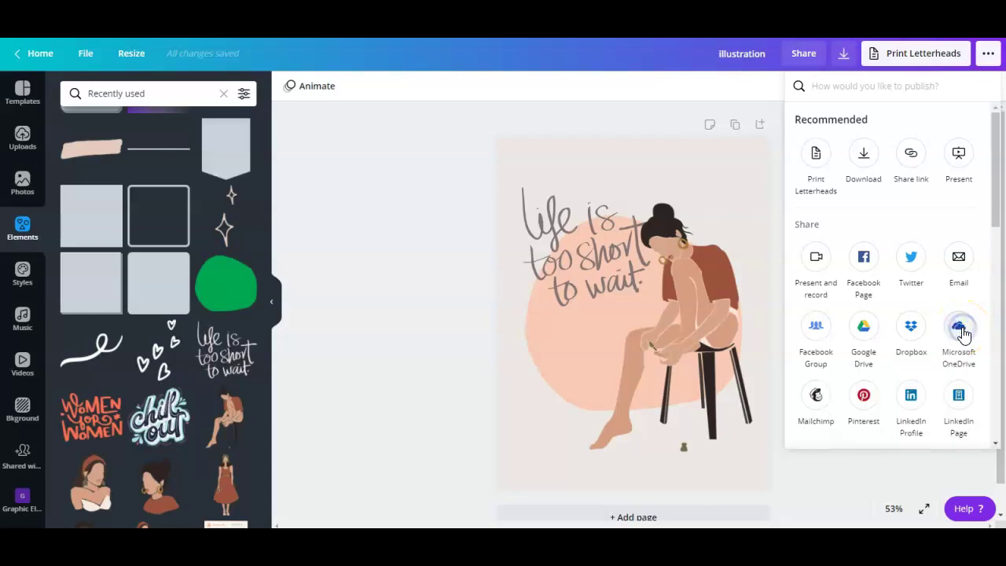
scroll(939, 349, down, 5)
scroll(845, 350, down, 2)
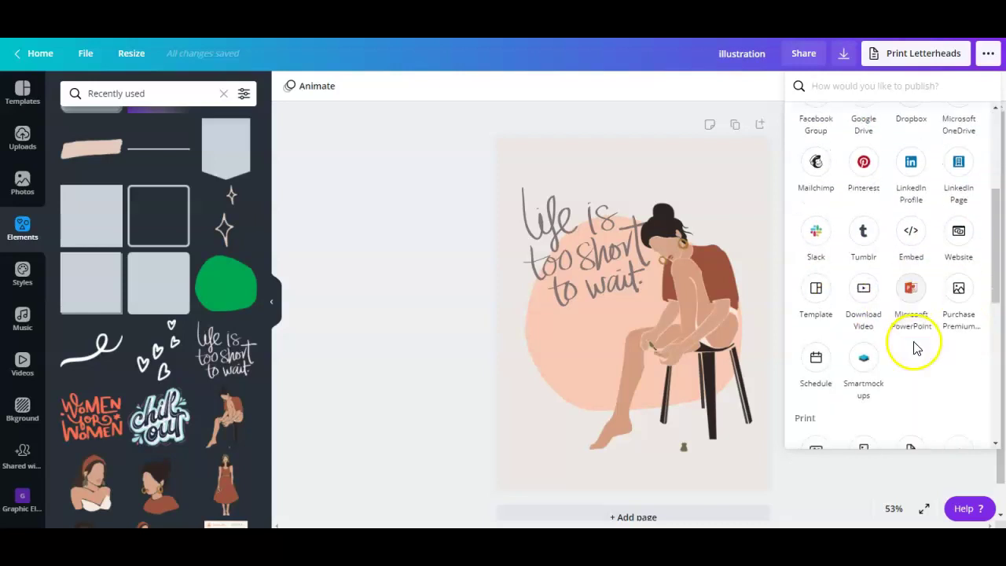
click(865, 345)
click(890, 132)
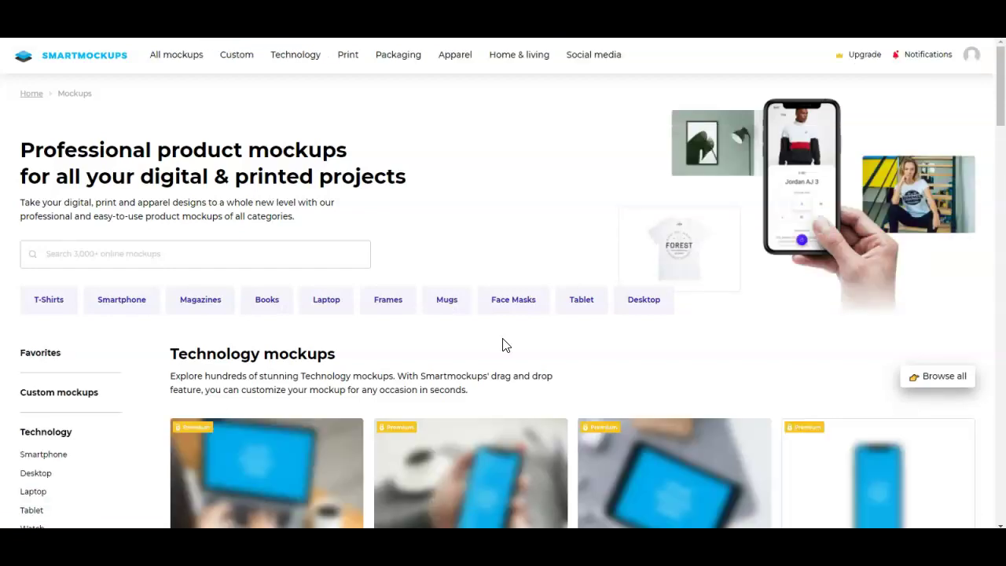
Step: Search the Smartmockups library for 'wall' frame mockups
scroll(487, 344, down, 3)
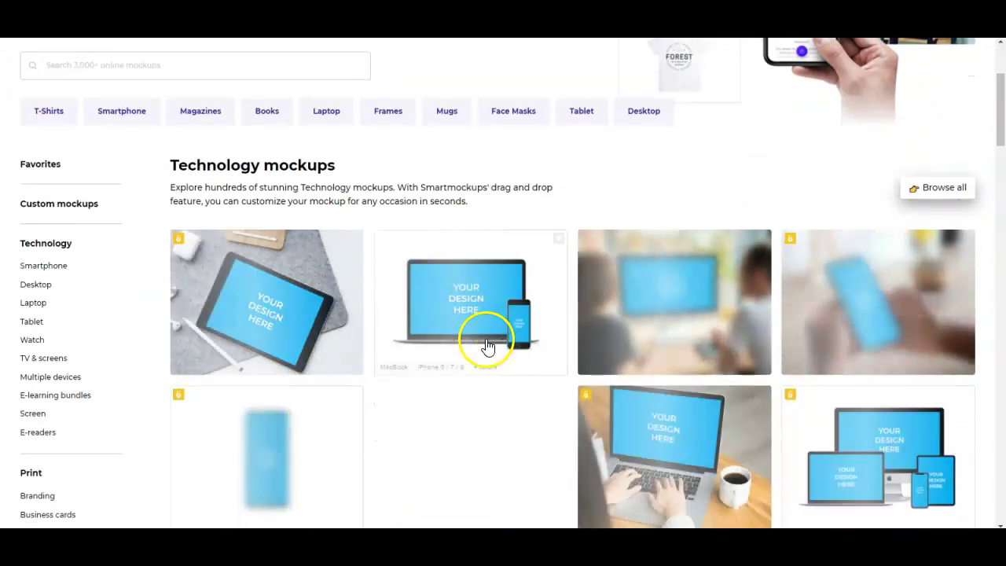
scroll(487, 343, down, 5)
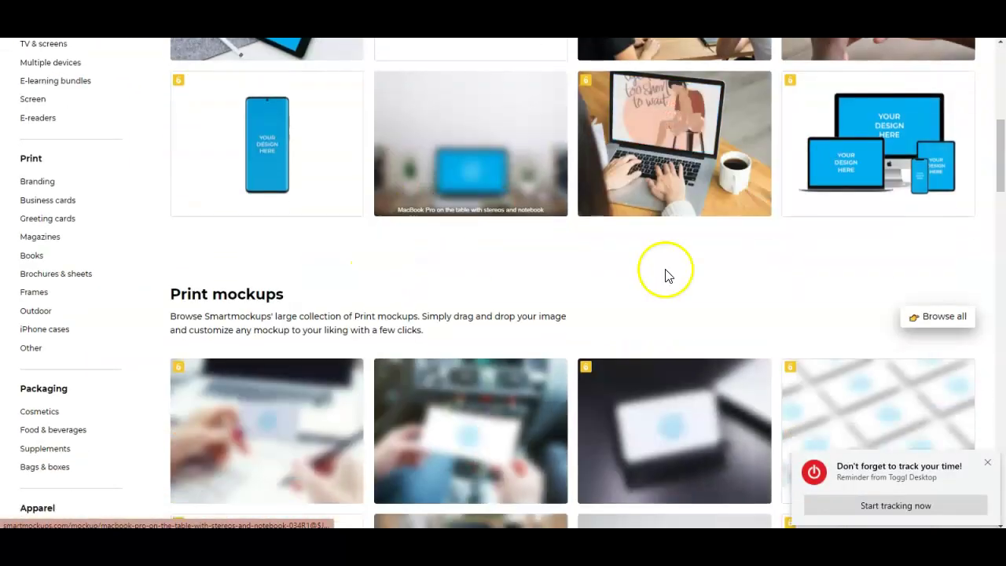
scroll(377, 241, up, 1)
scroll(490, 225, down, 4)
scroll(438, 186, up, 9)
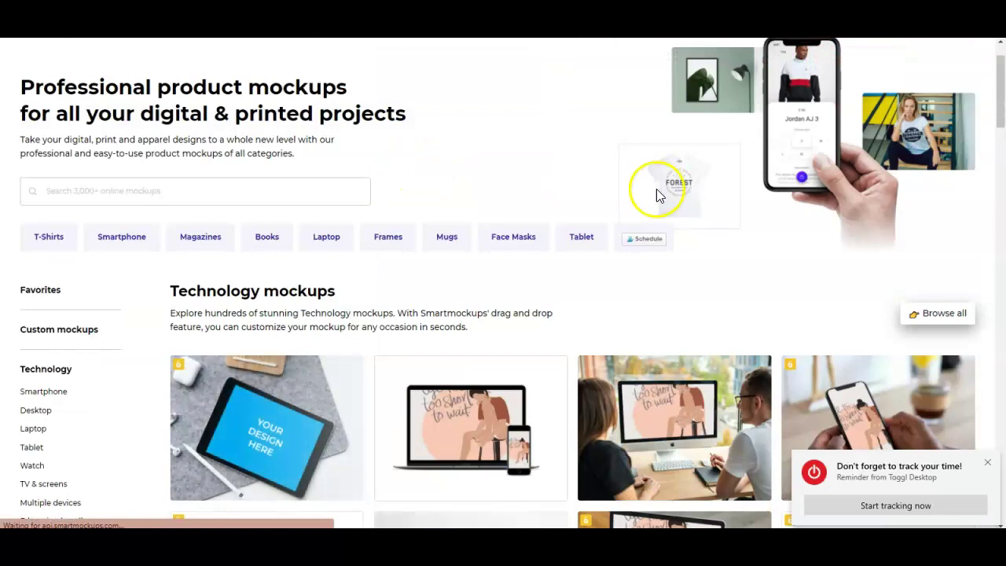
click(186, 191)
text(wal)
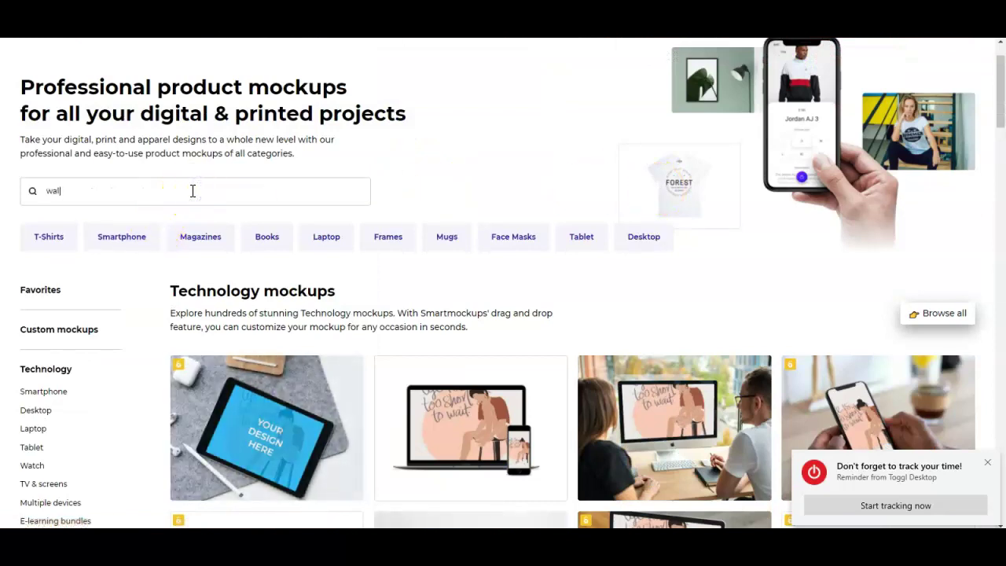
text(l frame)
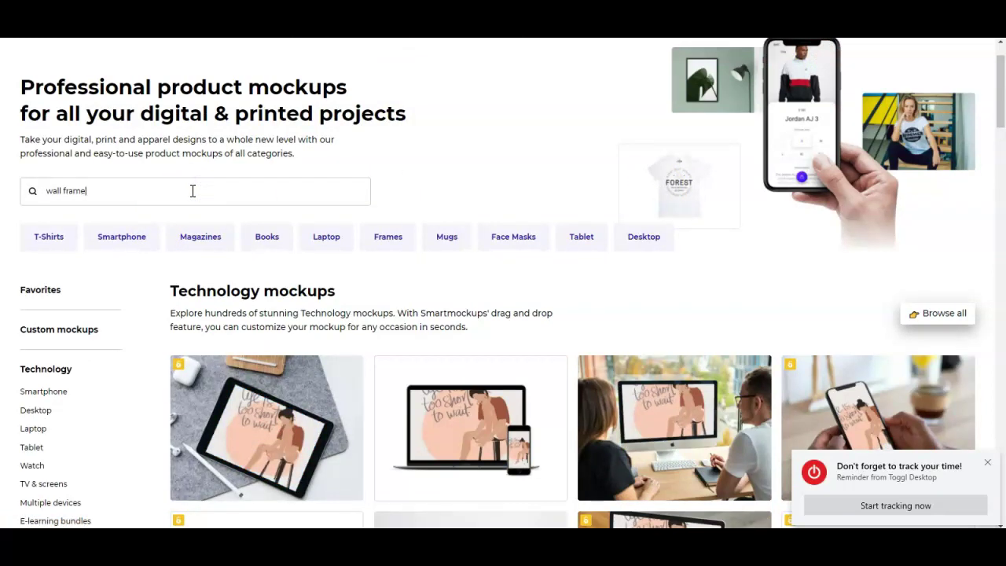
key(Return)
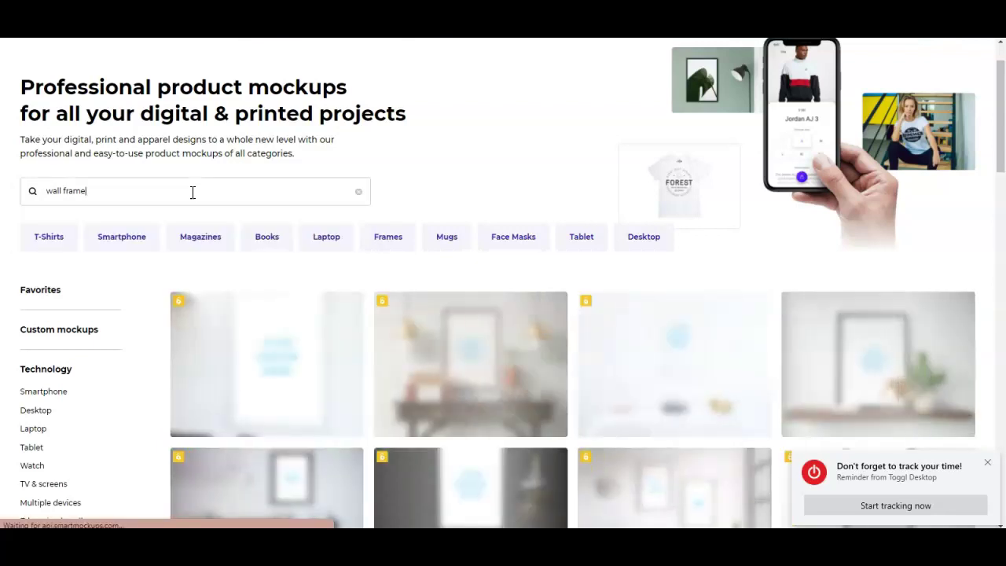
Step: Browse the wall frame results showing the illustration inside each poster frame
scroll(551, 413, down, 1)
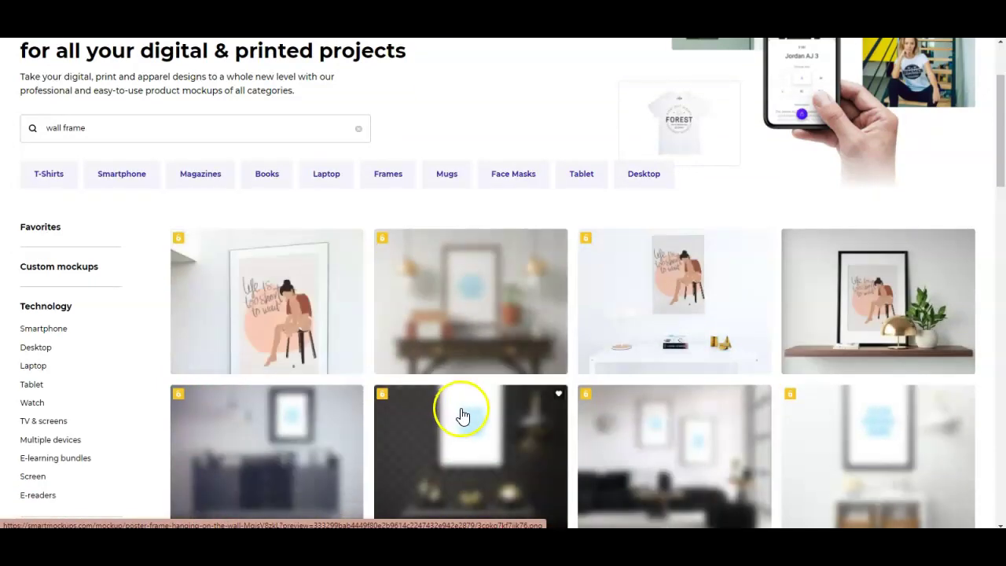
scroll(534, 408, down, 1)
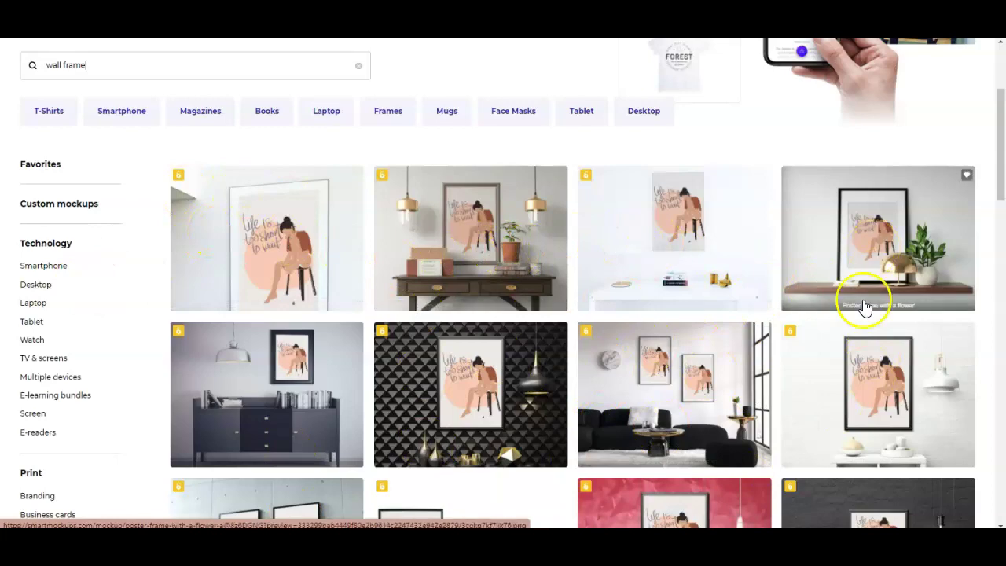
scroll(836, 325, down, 4)
scroll(269, 415, down, 4)
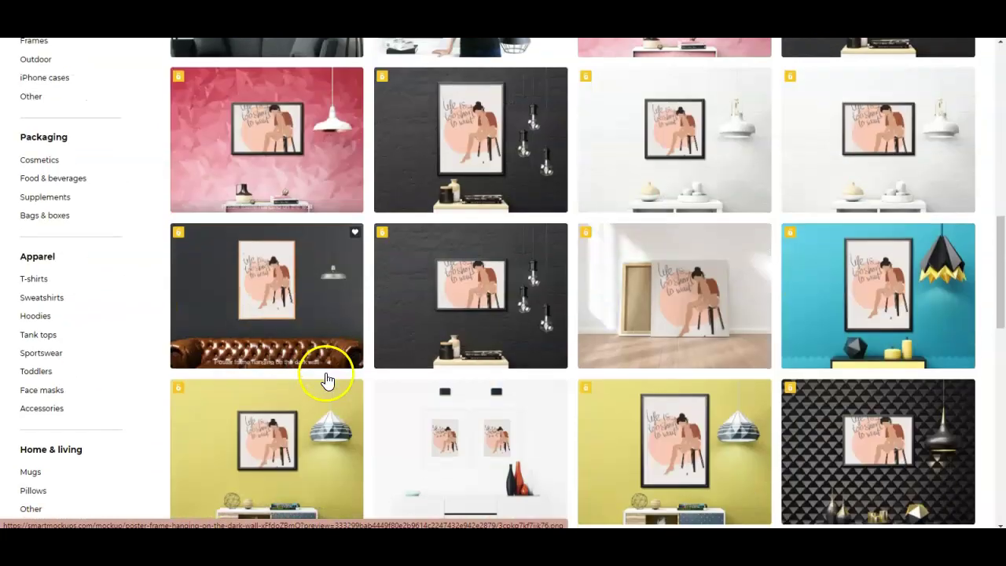
scroll(548, 344, down, 1)
scroll(809, 298, up, 8)
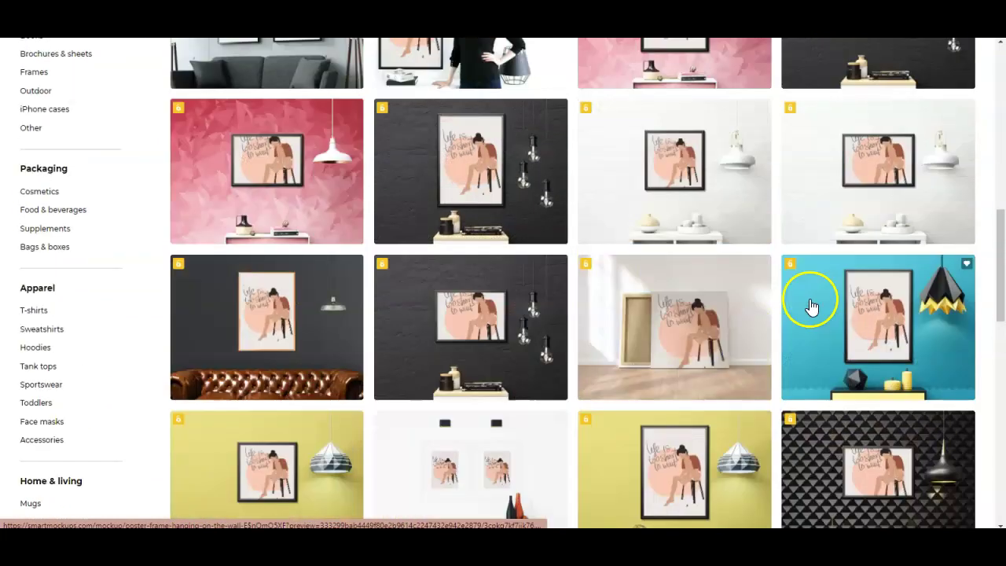
scroll(897, 193, up, 1)
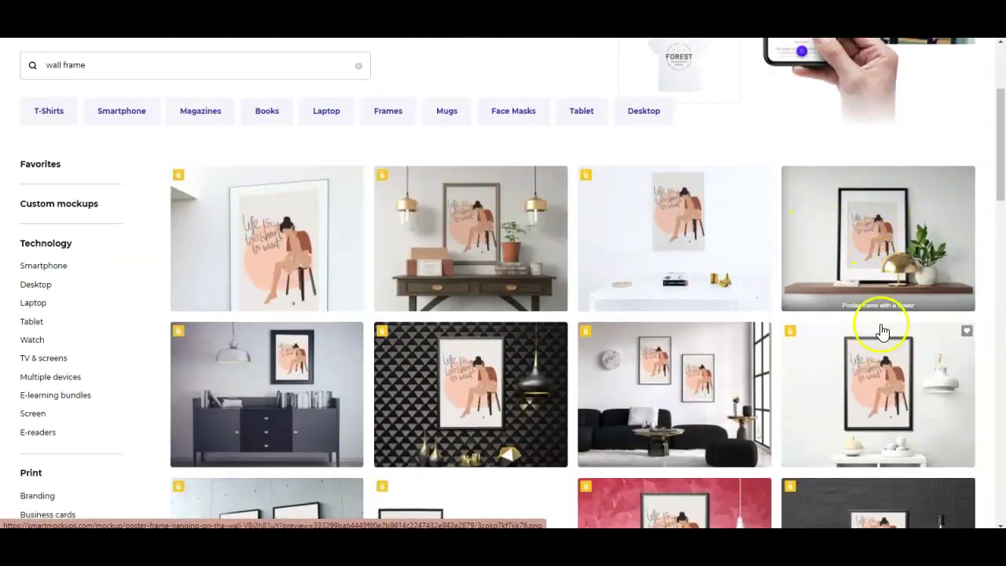
Step: Open the 'Poster frame with a flower' mockup with the illustration framed on the shelf
click(886, 248)
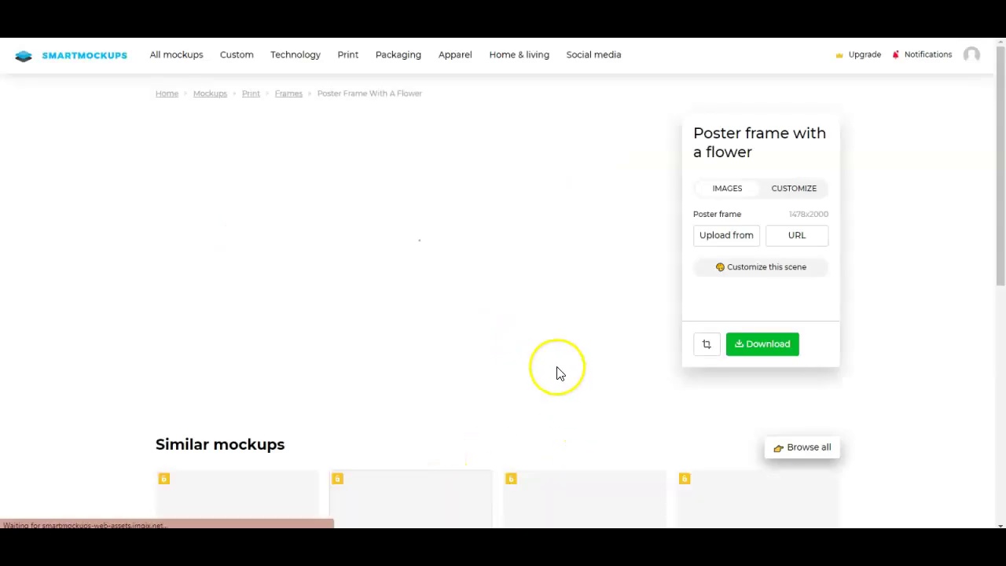
scroll(453, 311, down, 1)
scroll(449, 309, down, 2)
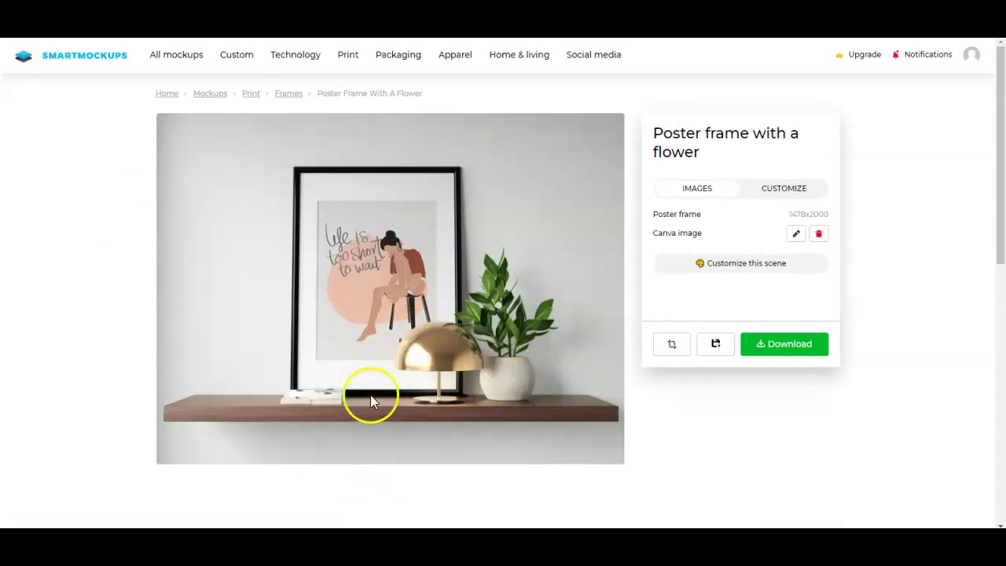
scroll(410, 334, down, 3)
scroll(445, 272, up, 3)
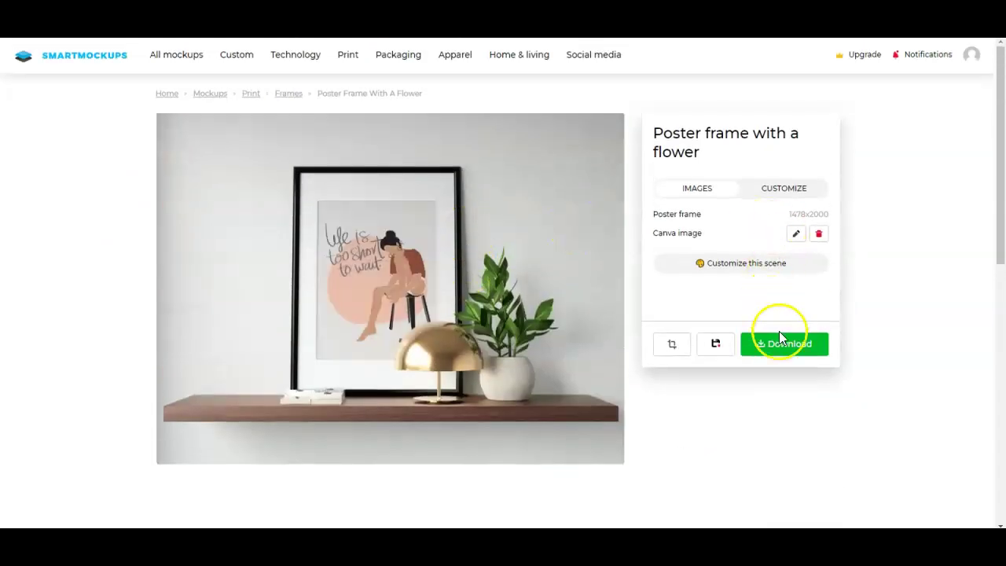
click(783, 350)
click(784, 351)
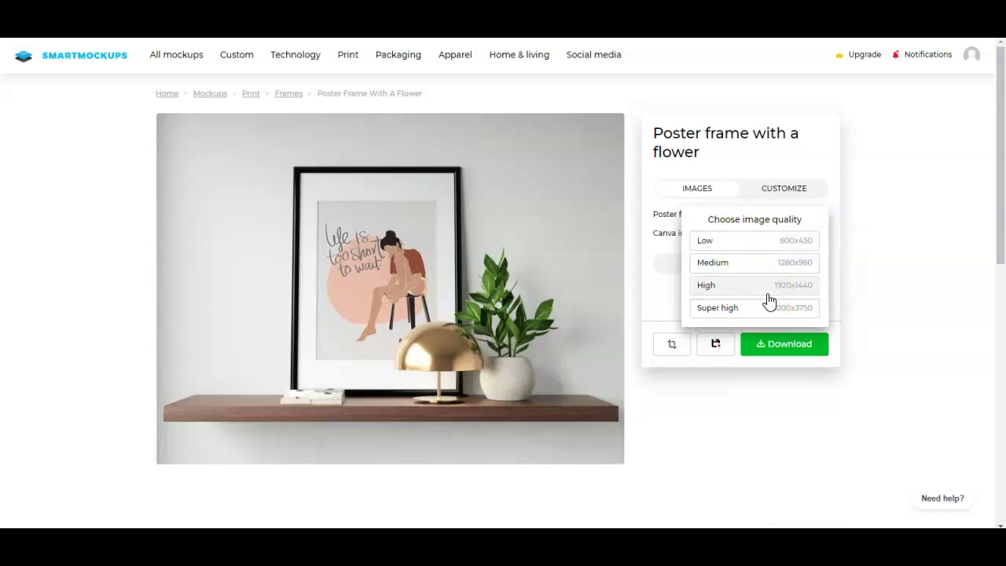
click(718, 291)
click(729, 290)
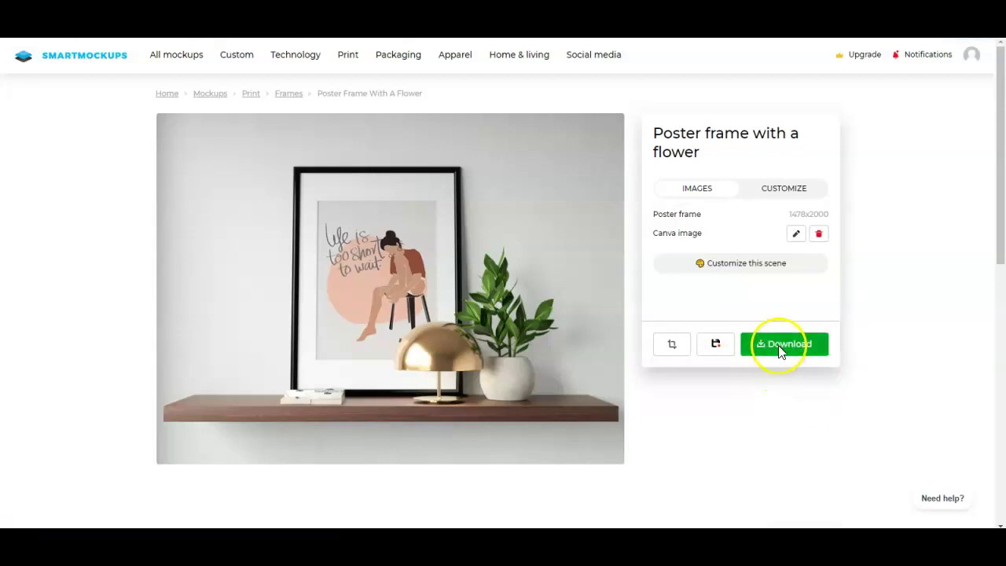
click(780, 346)
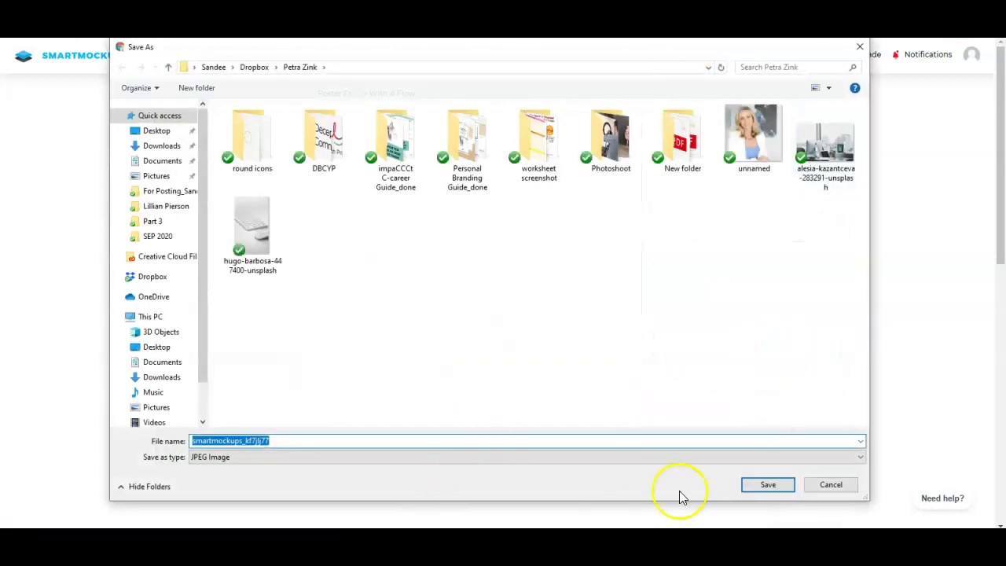
click(847, 485)
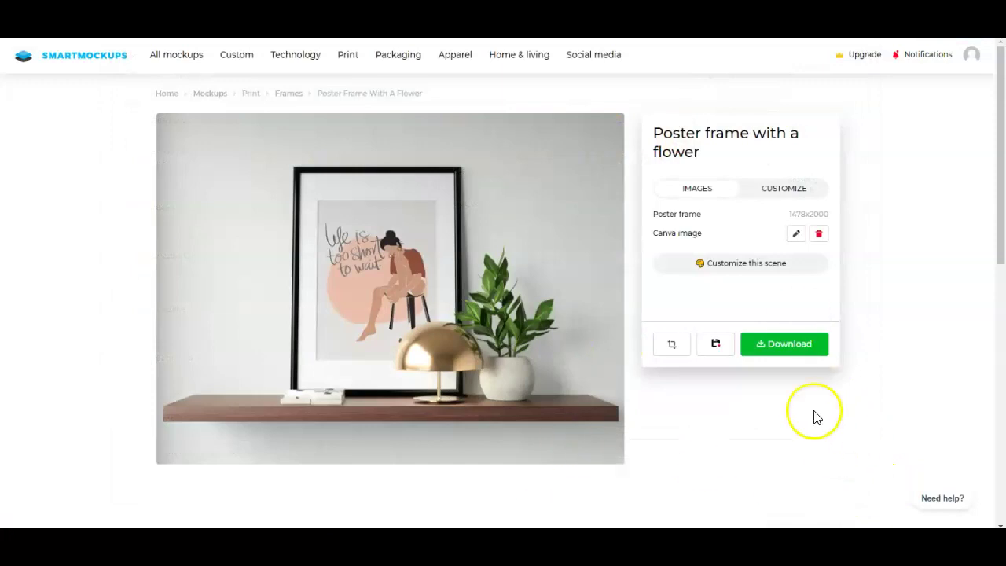